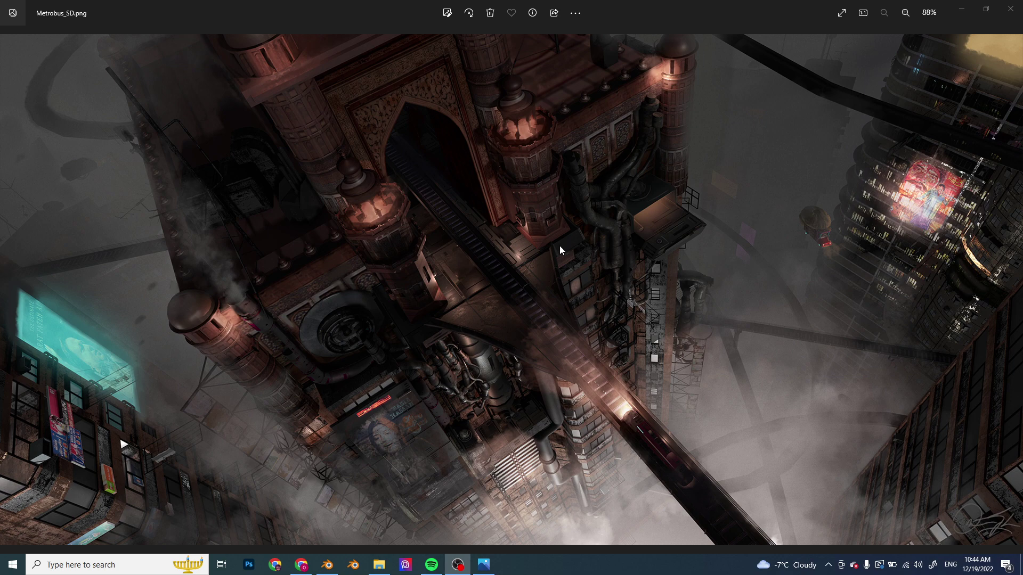
- Compare the finished Metrobus_SD.png artwork with the rendered camera view of the scene in Blender
click(327, 564)
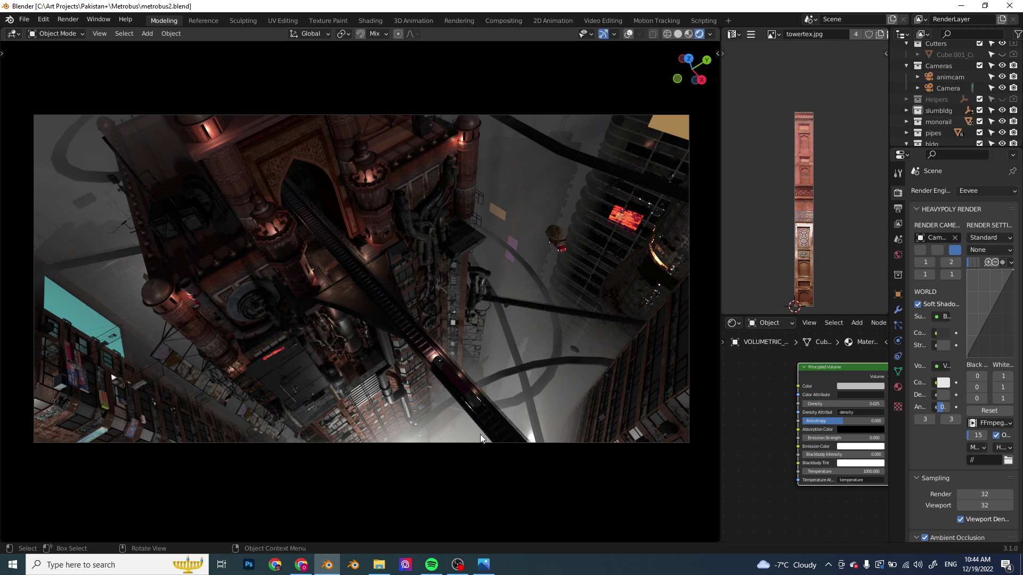
click(484, 565)
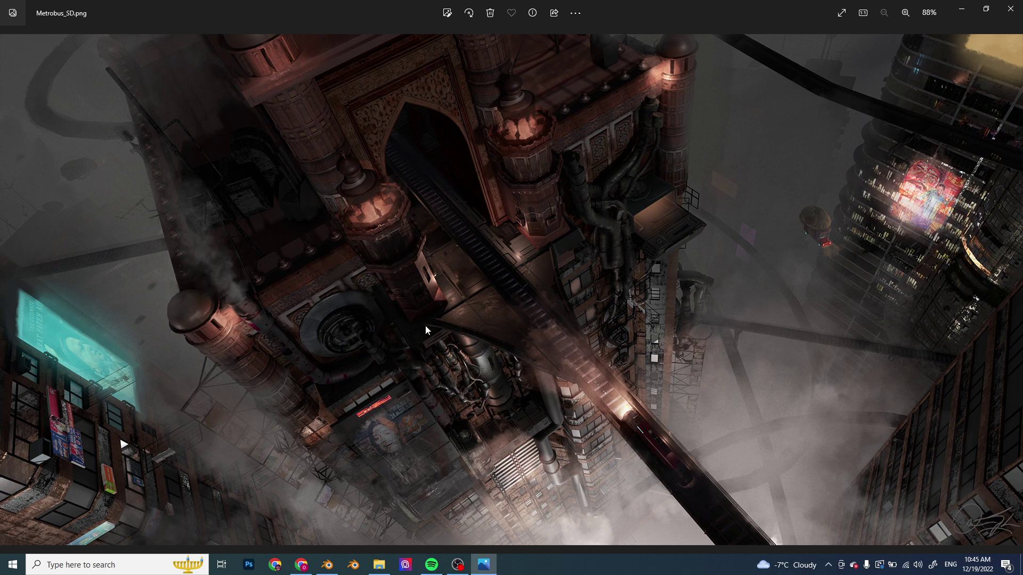
click(337, 566)
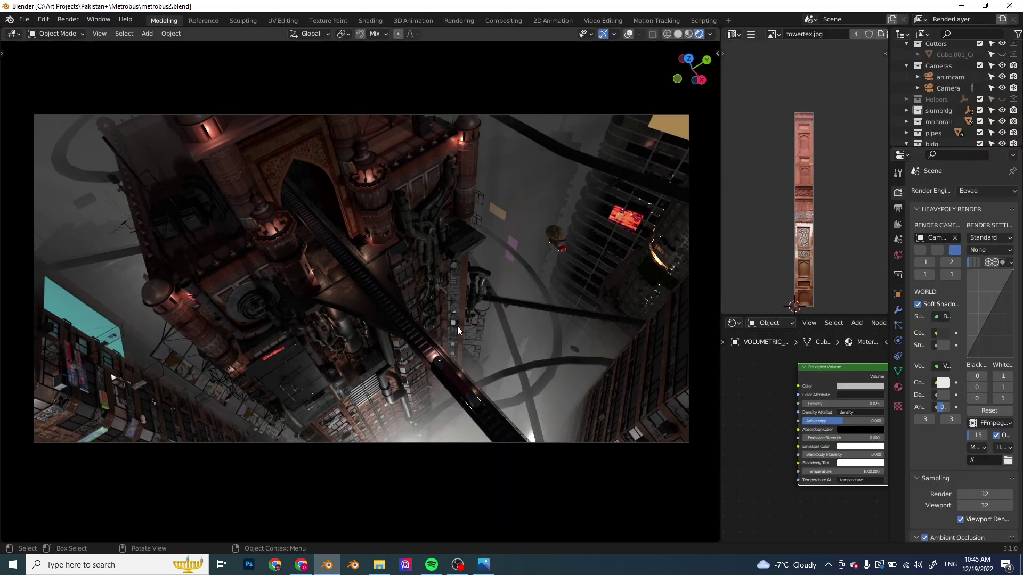
- Display the scene in solid shading and examine the overall building geometry from outside the camera view
click(678, 35)
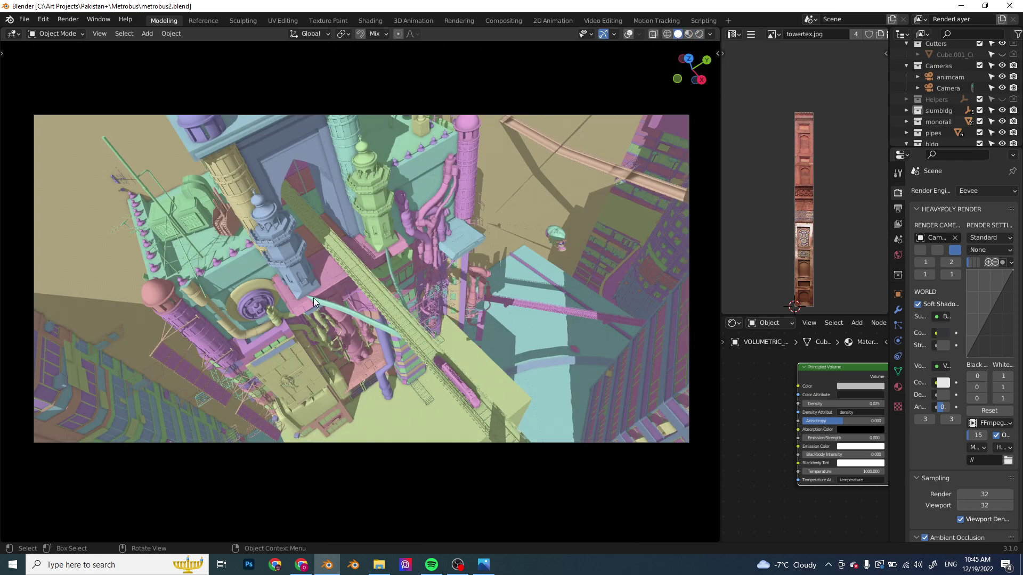
scroll(357, 317, up, 4)
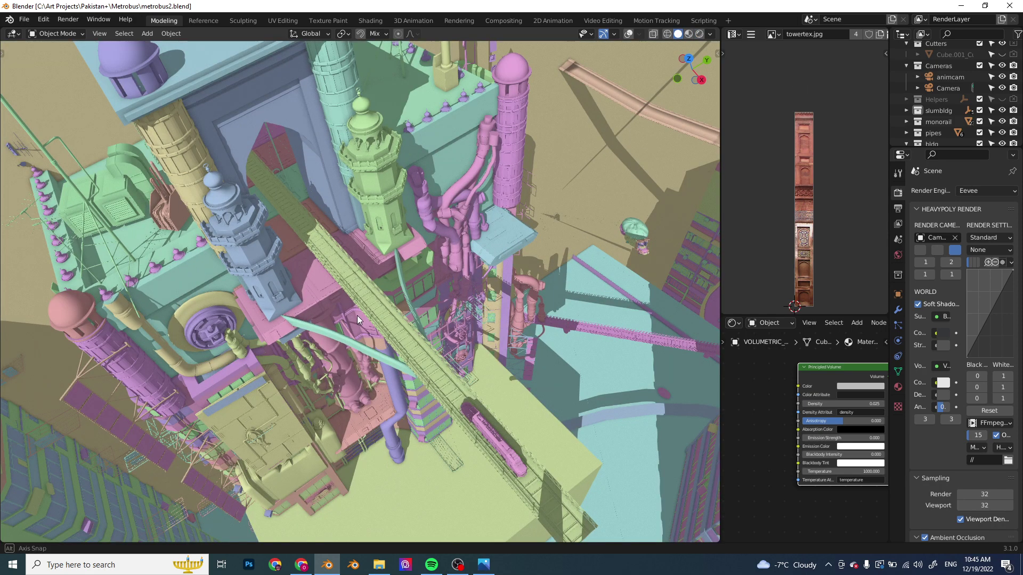
middle_drag(329, 311, 379, 332)
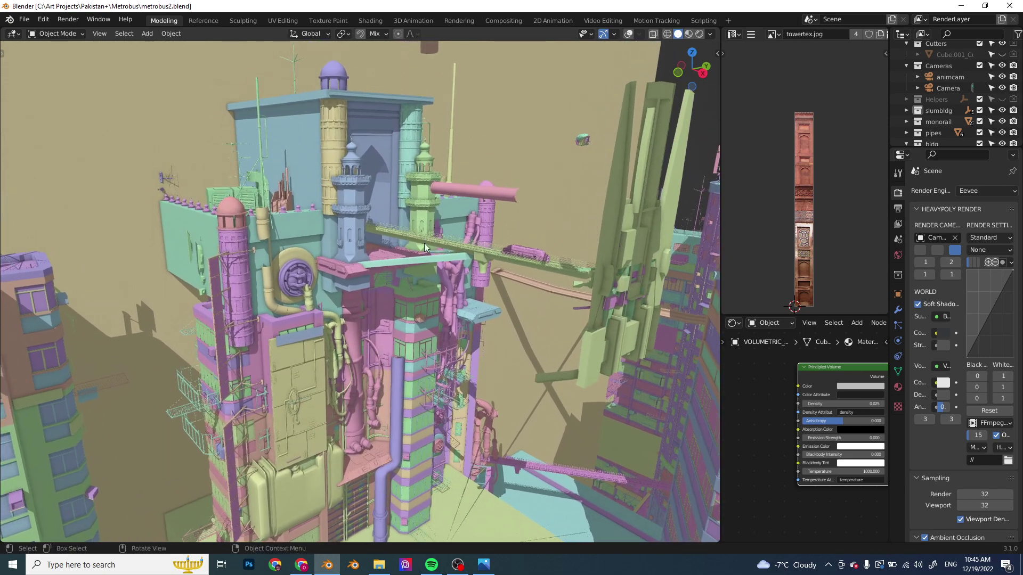
- Switch the viewport to material preview and turn on the viewport overlays
click(689, 34)
middle_drag(349, 367, 379, 375)
click(628, 34)
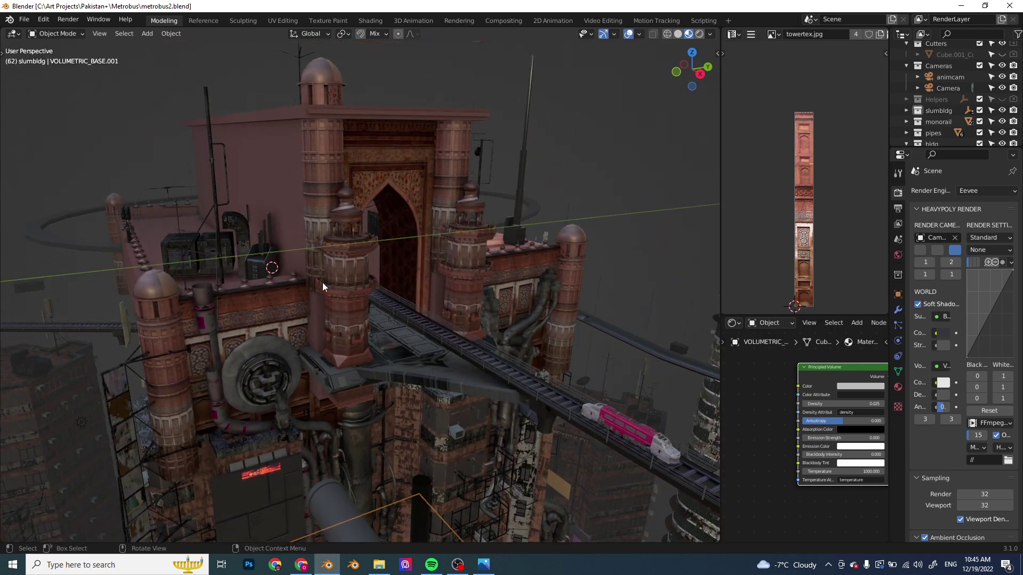
- Inspect the two front towers, the tall textured columns and the arched gateway by selecting each one
click(346, 287)
click(457, 265)
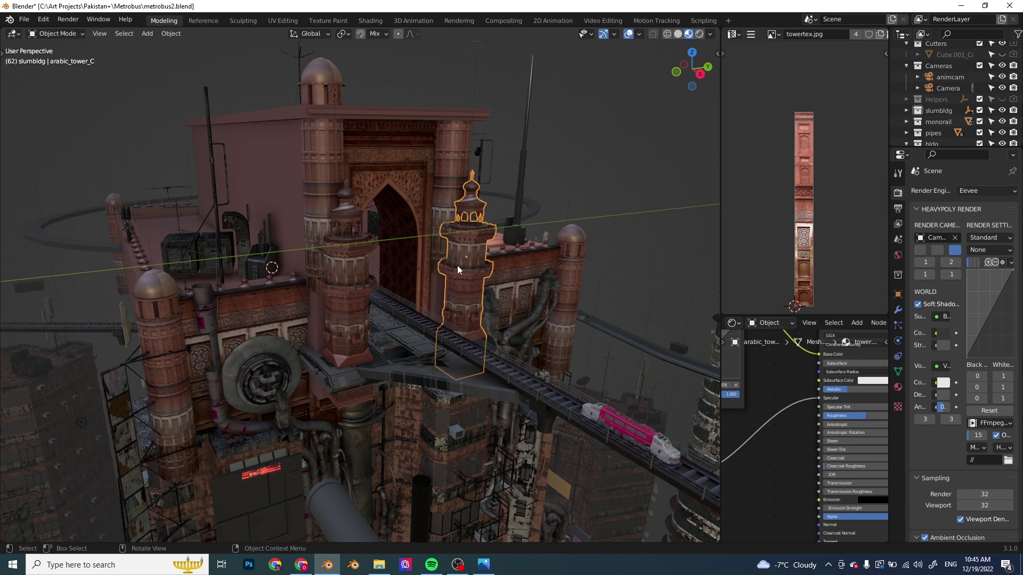
click(316, 178)
click(414, 184)
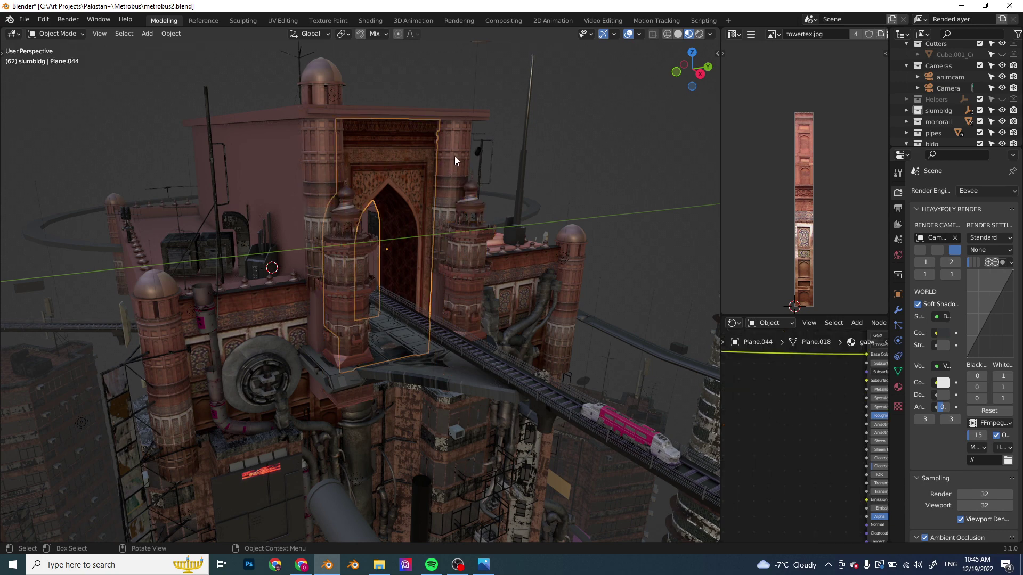
click(447, 169)
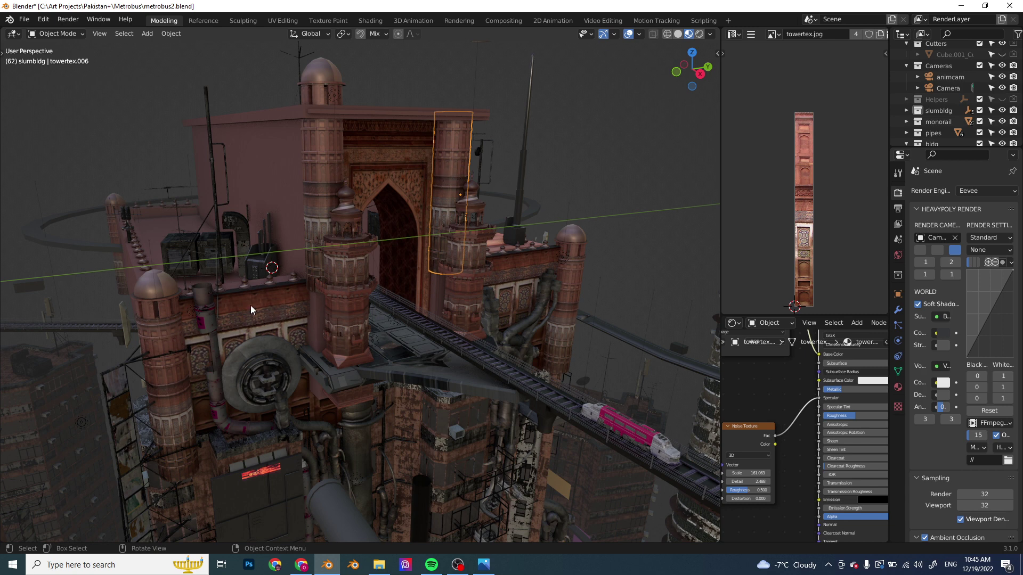
- Inspect the round swivel mount, its surrounding ring and the hanging pipes on the building's facade
middle_drag(343, 334, 237, 319)
click(230, 311)
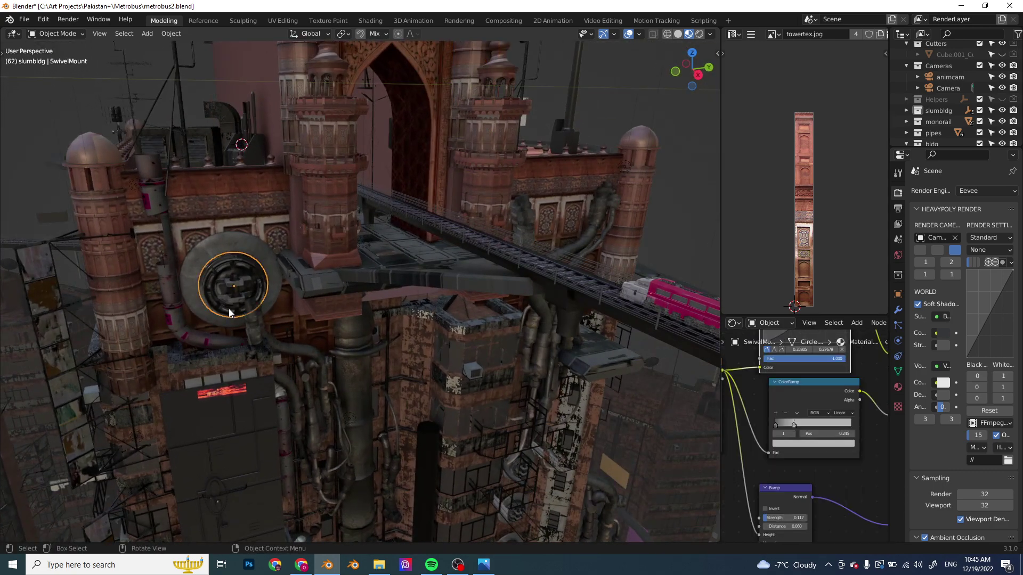
click(193, 267)
click(334, 364)
middle_drag(409, 401, 412, 346)
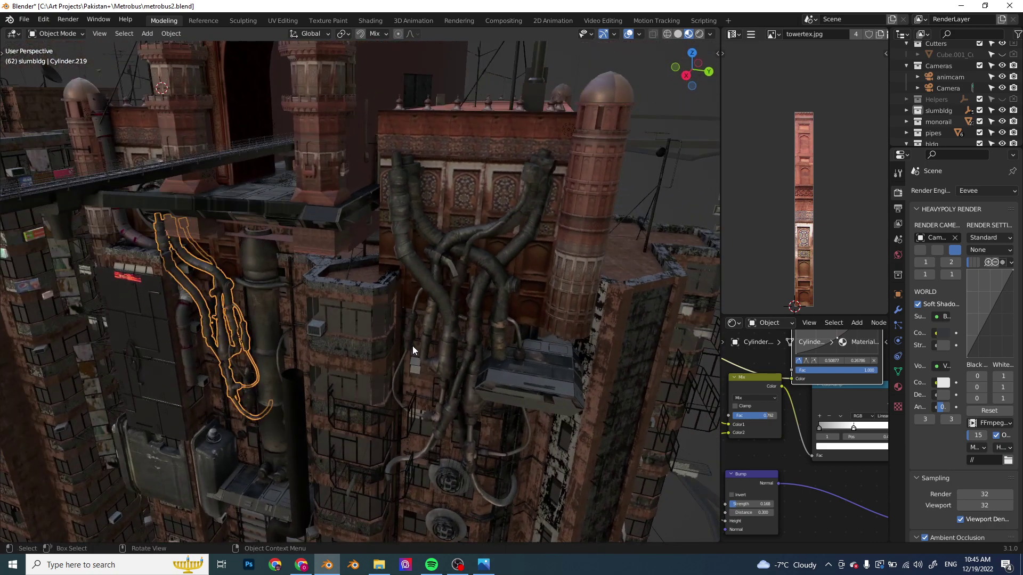
- Inspect the pipes and ledge platform on the side facade and the dark panel below the railway
click(499, 363)
click(514, 397)
middle_drag(514, 397, 328, 410)
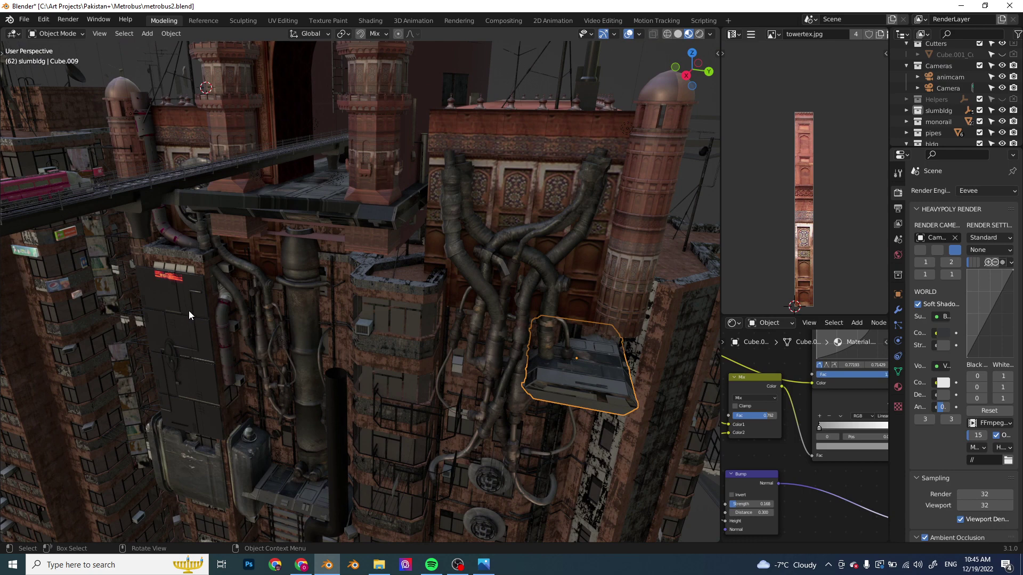
click(169, 309)
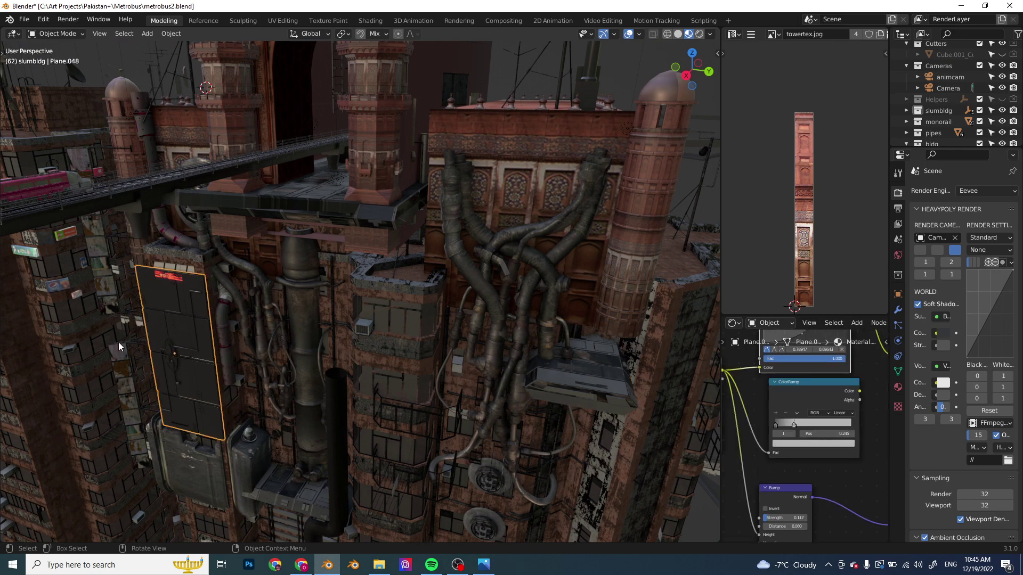
- Examine the lower slum facade with its windows, tanks and pipes, and the surrounding buildings from above
mouse_move(119, 342)
middle_down()
mouse_move(181, 351)
mouse_move(207, 337)
mouse_move(286, 367)
mouse_move(338, 328)
mouse_move(342, 405)
mouse_move(315, 357)
mouse_move(335, 449)
mouse_move(316, 260)
middle_up()
shift+middle_drag(346, 405, 327, 365)
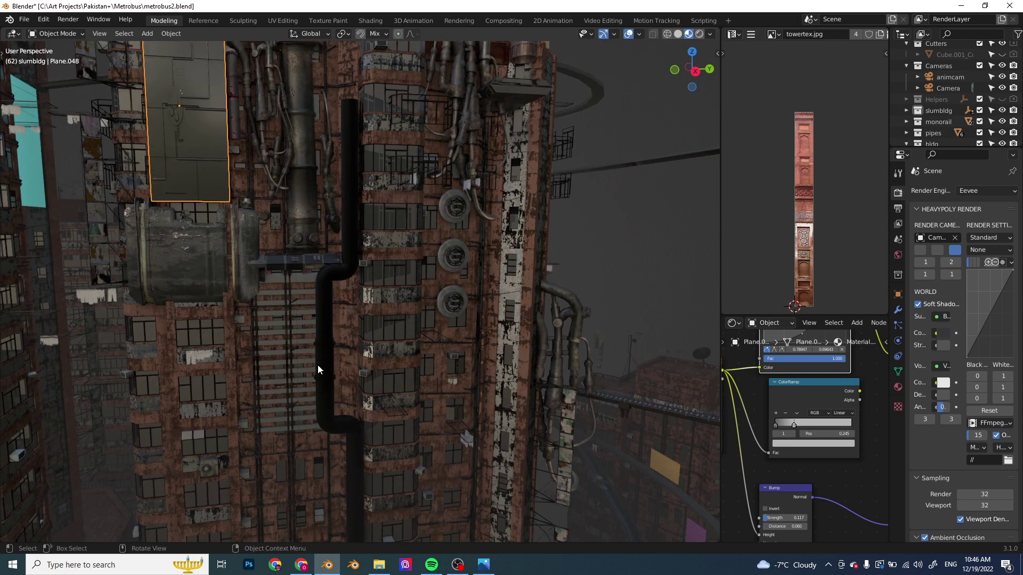
shift+middle_drag(382, 475, 396, 322)
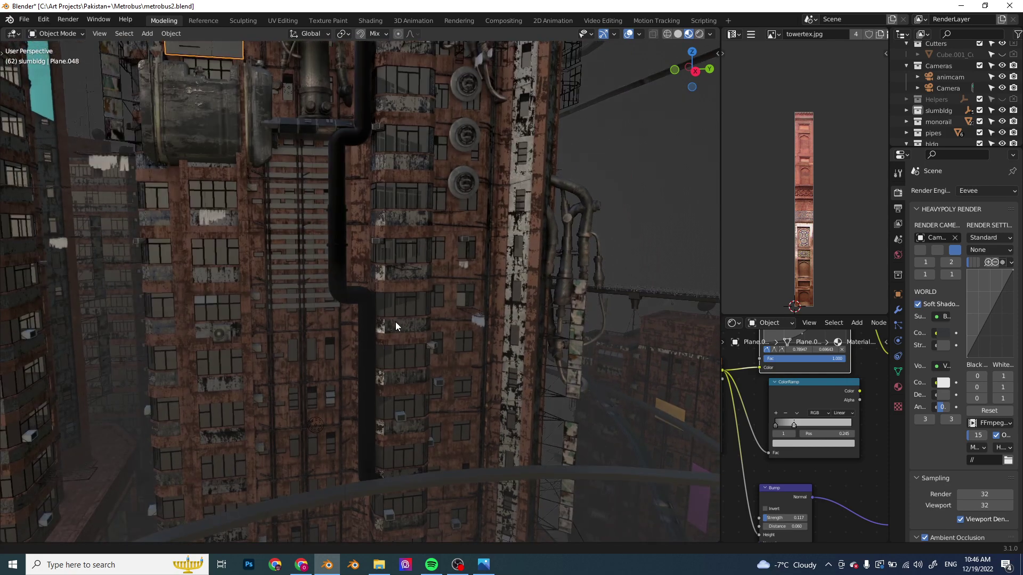
mouse_move(376, 373)
middle_down()
mouse_move(365, 341)
mouse_move(369, 365)
middle_up()
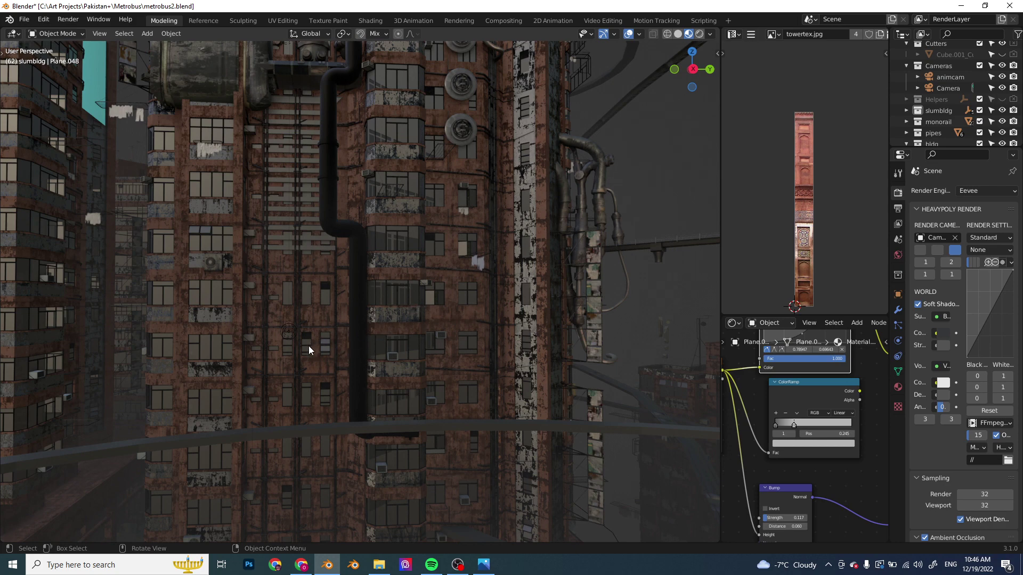
middle_drag(309, 347, 356, 429)
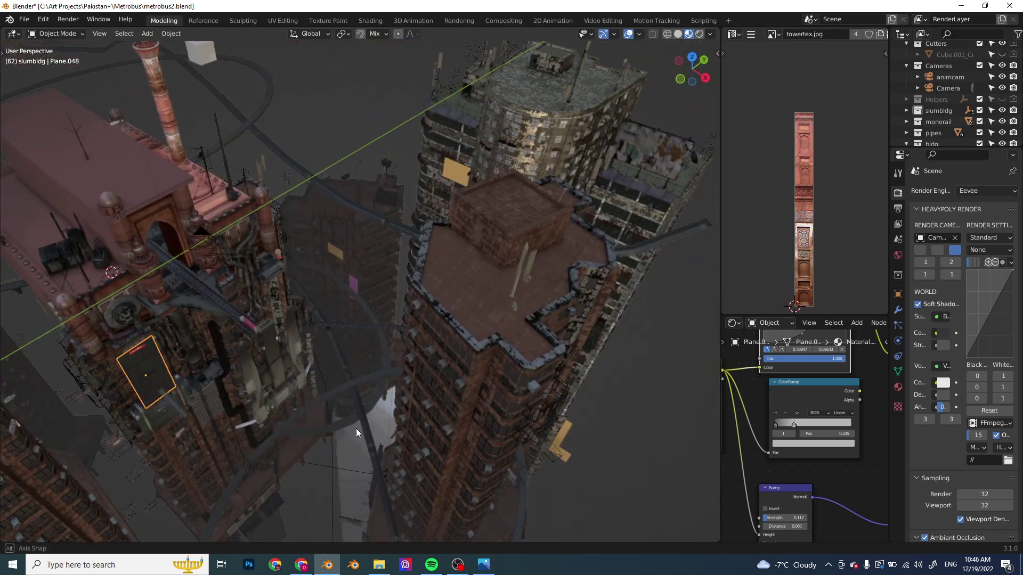
- Inspect the neighbouring high-rise buildings and their parts, and view the main building from above
click(512, 139)
click(456, 285)
click(447, 135)
click(430, 219)
mouse_move(376, 319)
middle_down()
mouse_move(400, 357)
mouse_move(367, 314)
middle_up()
ctrl+drag(367, 315, 498, 446)
middle_drag(344, 413, 389, 408)
- Inspect the curved elevated track and the ring-shaped track around the main building
click(518, 228)
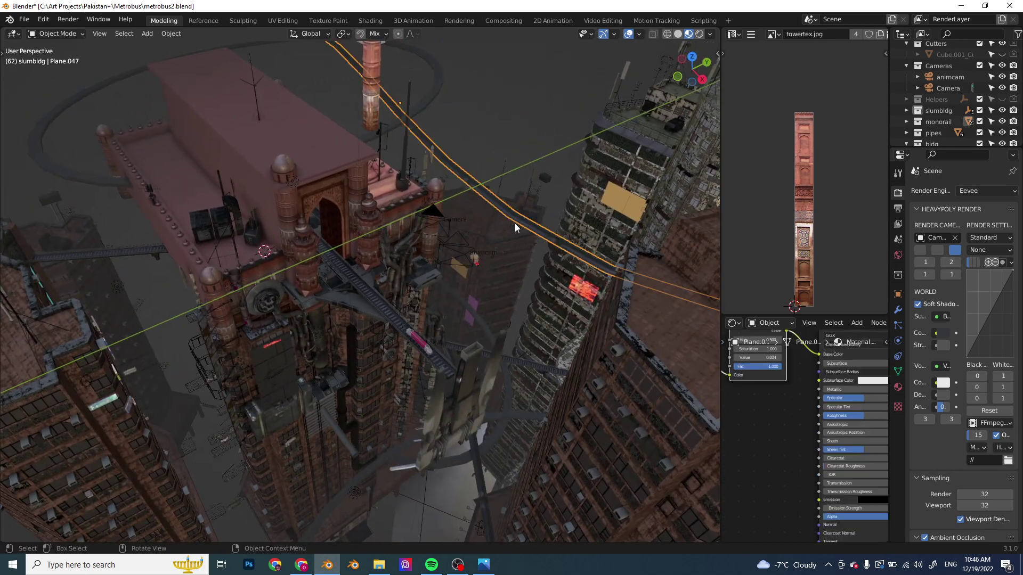
middle_drag(514, 223, 491, 199)
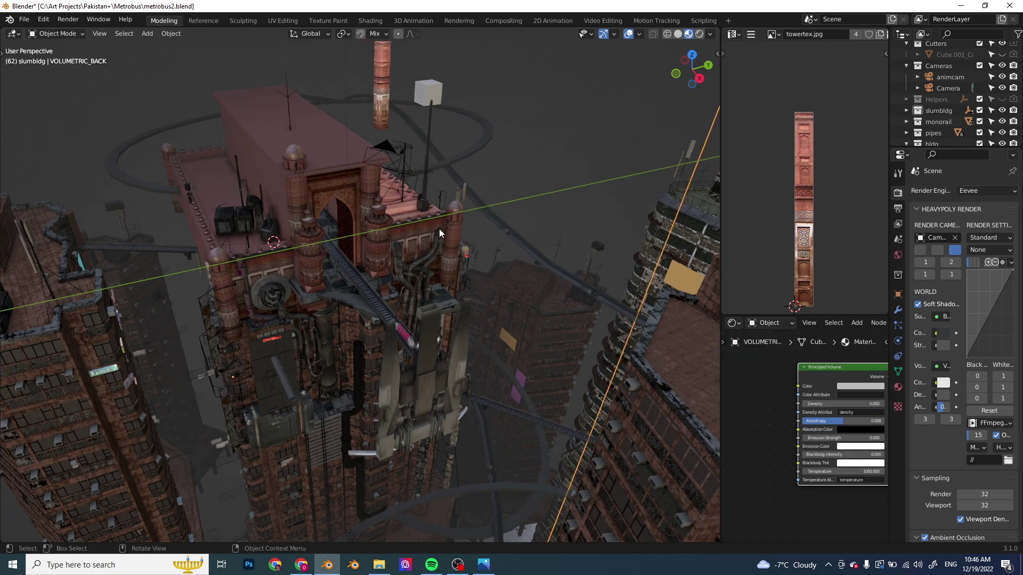
click(456, 151)
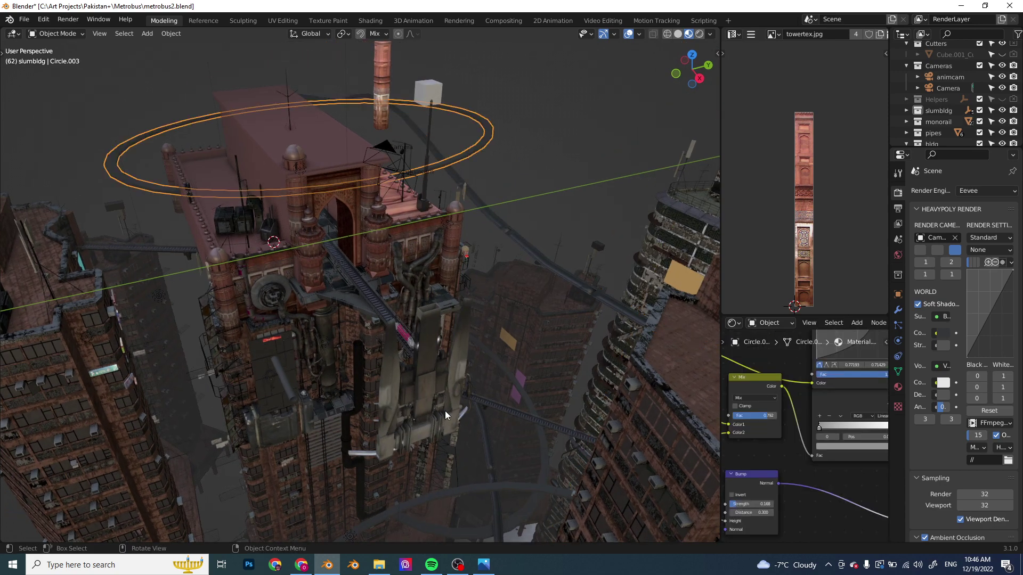
- Inspect the straight railway leading out of the gateway and the pink train on it
click(387, 321)
scroll(458, 444, up, 4)
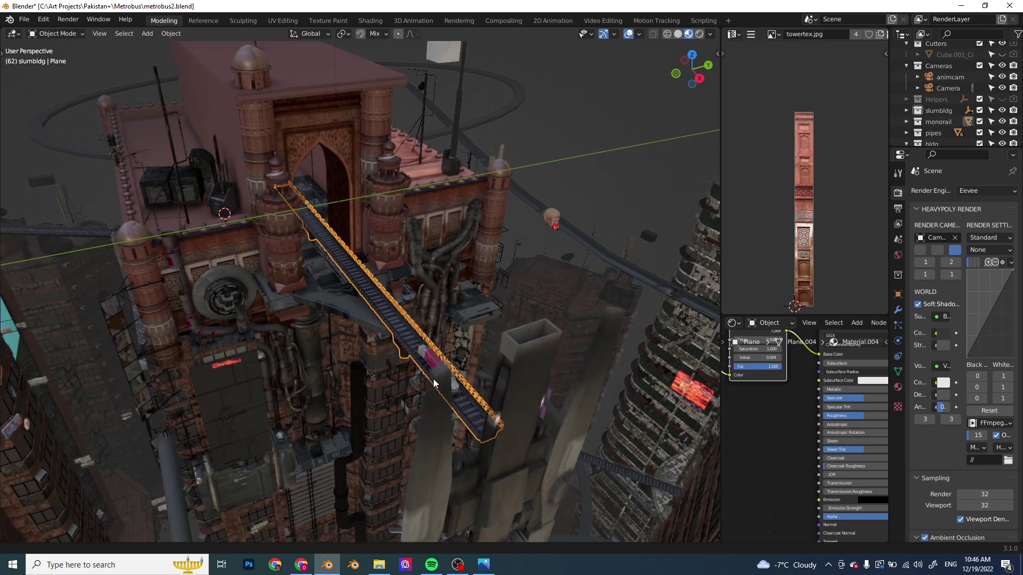
click(450, 377)
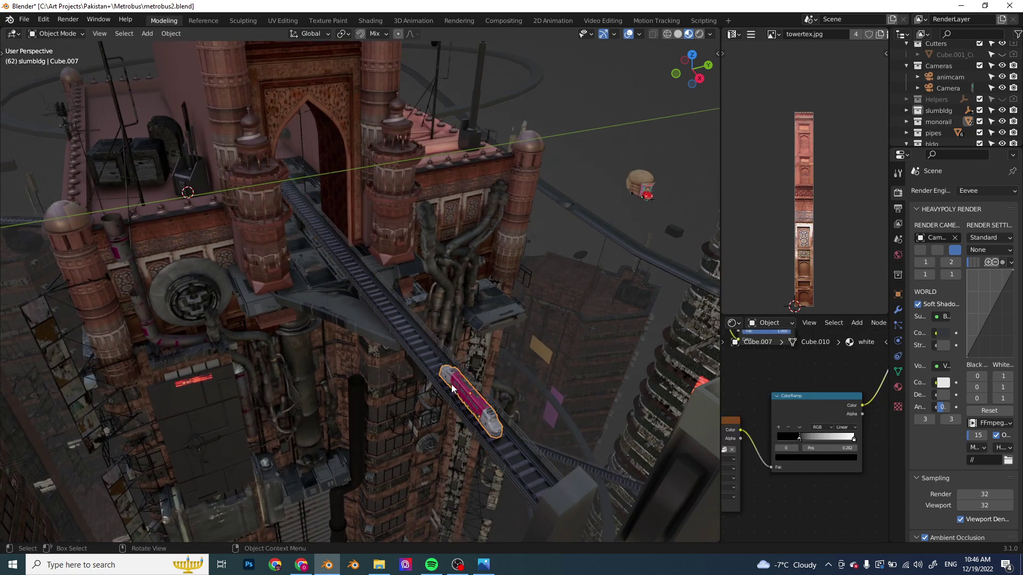
click(406, 342)
middle_drag(408, 351, 511, 246)
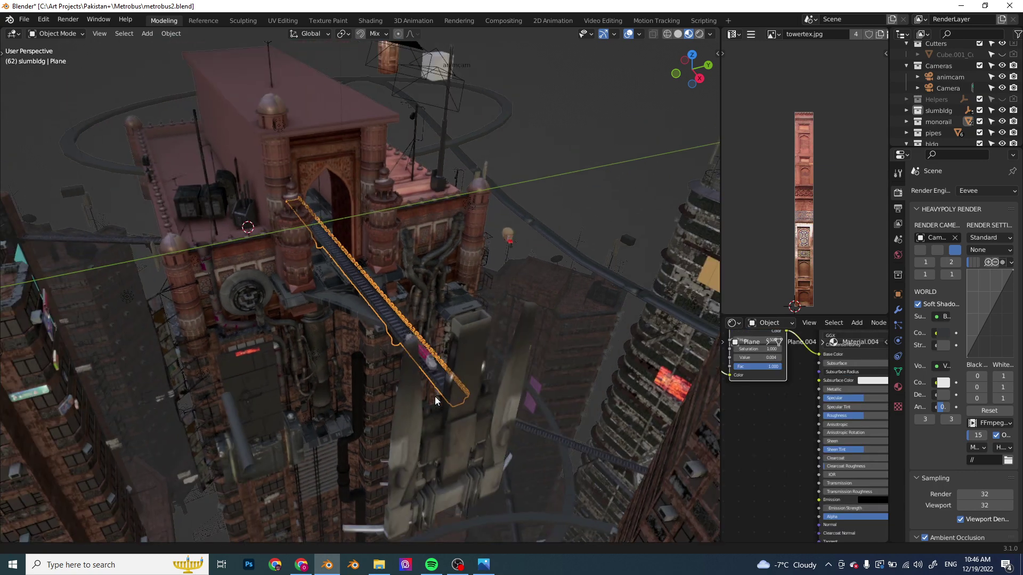
- Frame the small floating truck beside the building and bring it into close view
click(510, 244)
key(KP_Decimal)
middle_drag(517, 292, 457, 309)
shift+middle_drag(457, 309, 431, 322)
scroll(454, 391, up, 3)
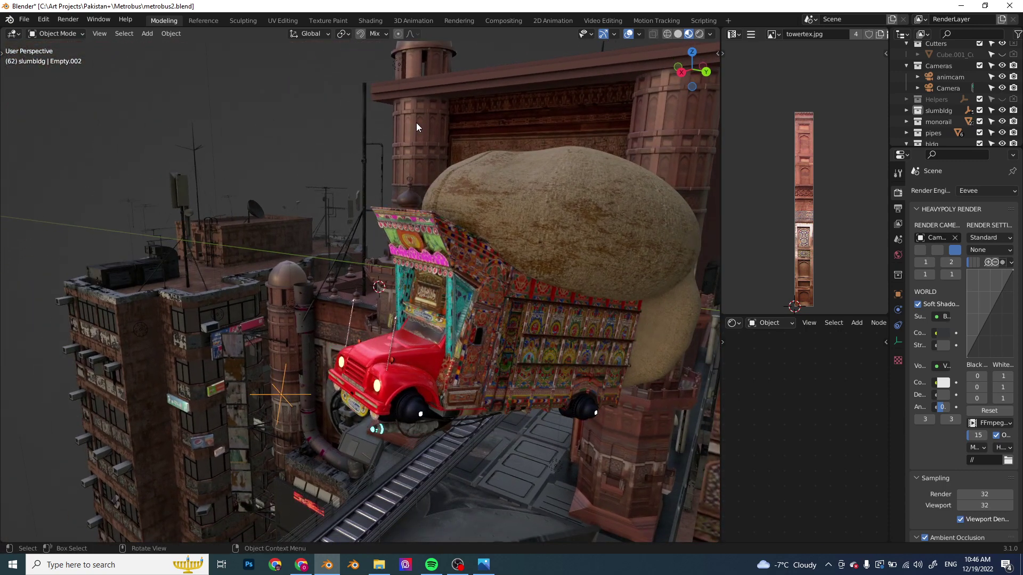
- Inspect the decorated truck's side panels and red cab, and return to a view of the whole building
click(537, 372)
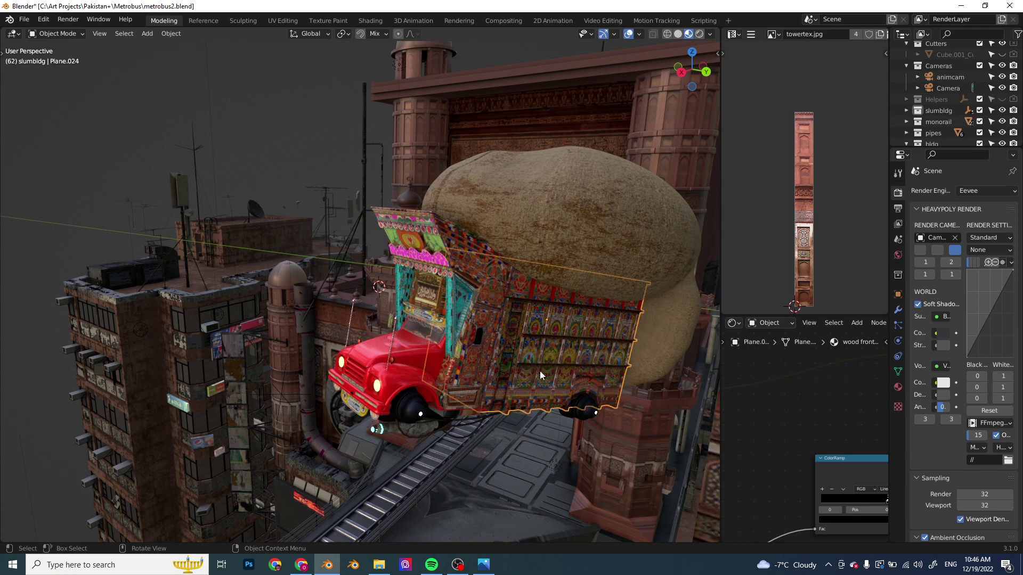
middle_drag(410, 327, 385, 289)
click(374, 284)
click(360, 350)
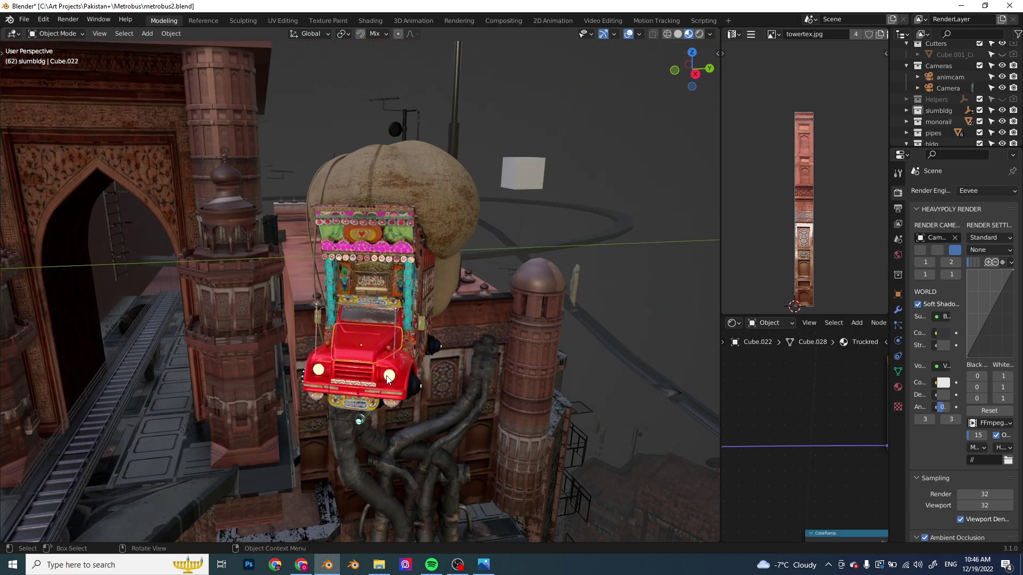
middle_drag(266, 364, 380, 355)
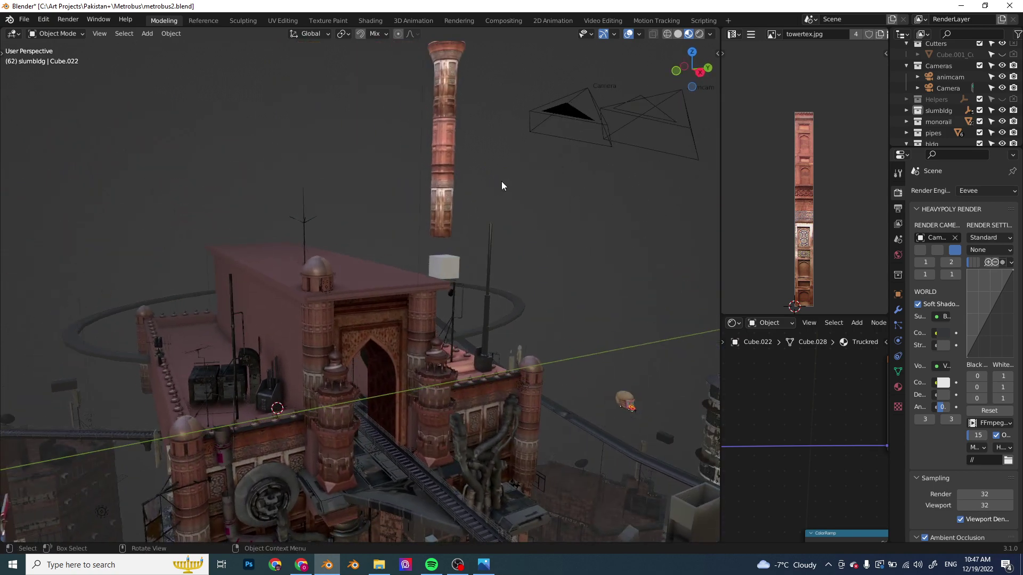
- Display the scene in solid shading and inspect the large volumetric boxes behind and beneath the buildings
click(677, 34)
click(262, 179)
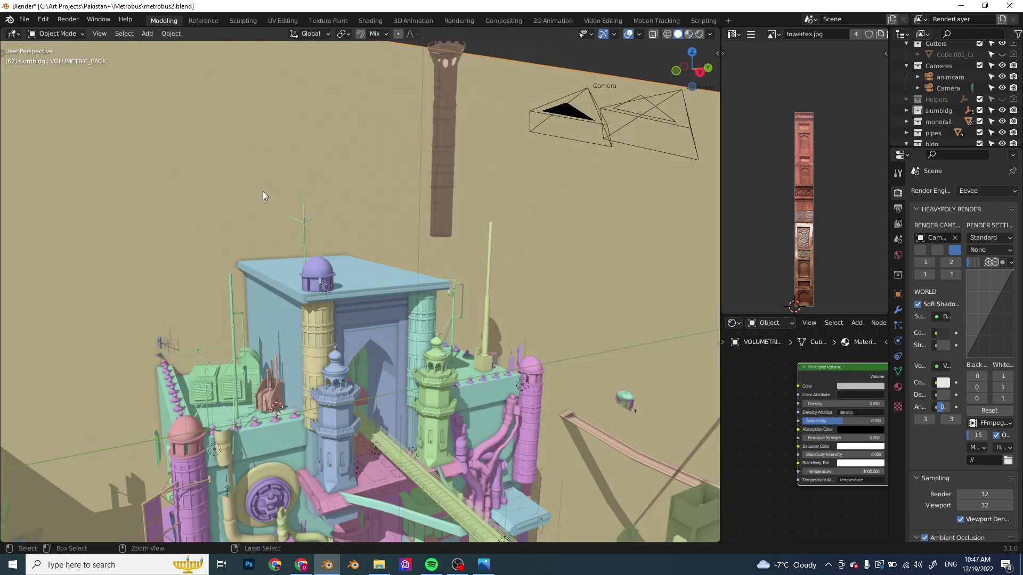
middle_drag(264, 191, 364, 380)
scroll(368, 389, down, 5)
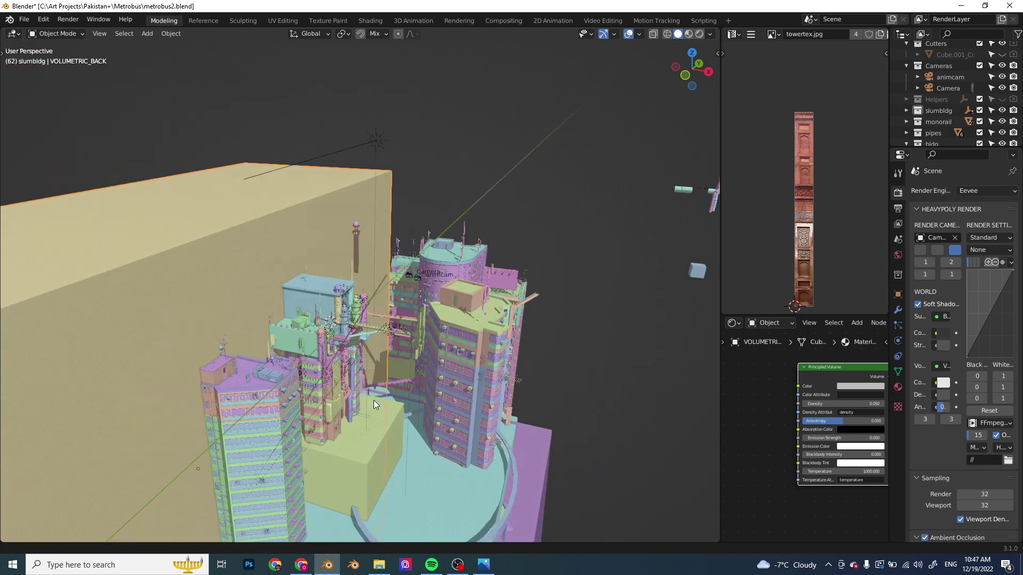
middle_drag(382, 287, 402, 420)
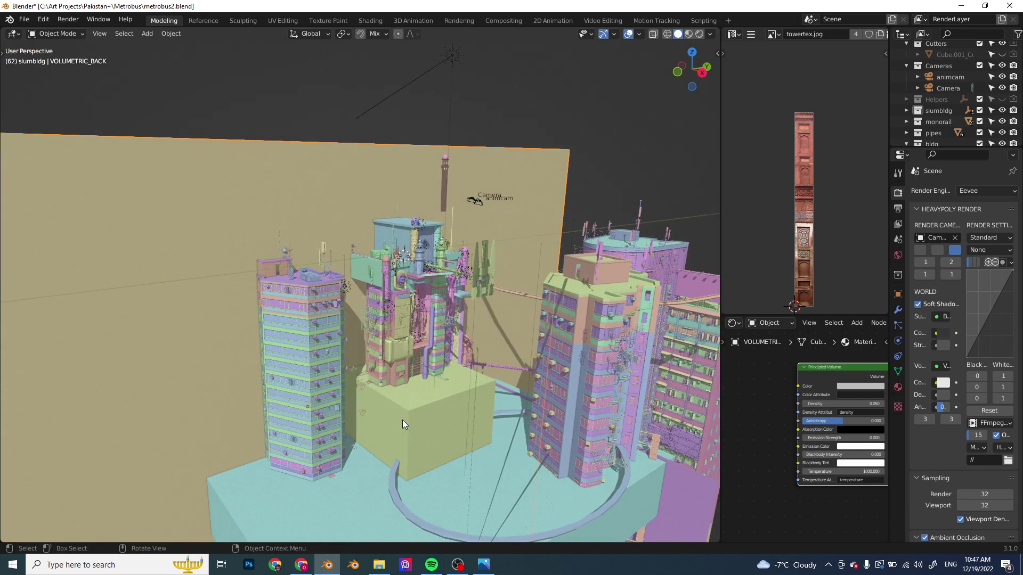
click(403, 418)
click(448, 462)
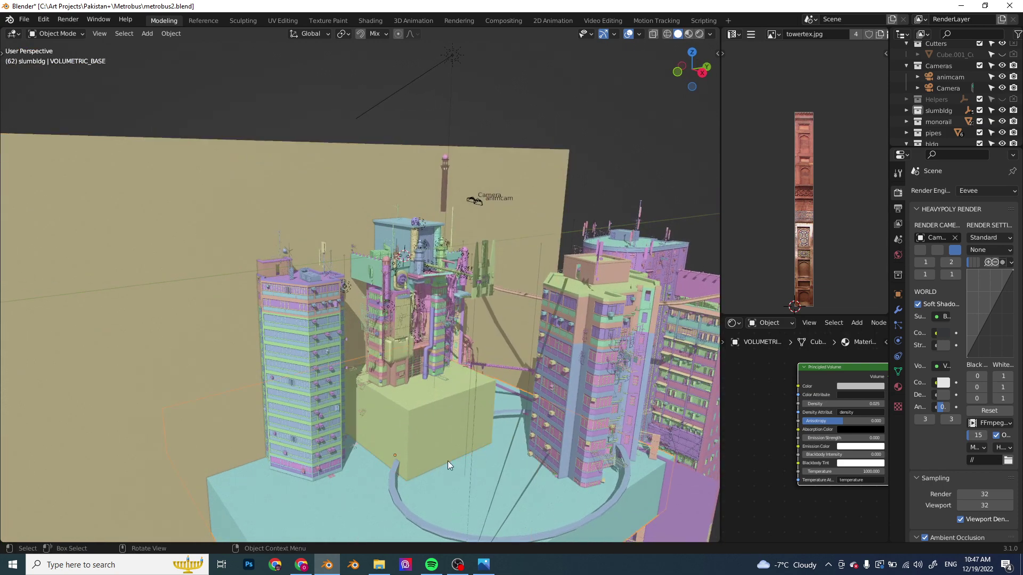
click(419, 415)
- Return to the scene camera's view in rendered shading and reveal the volumetric objects in the outliner
key(grave)
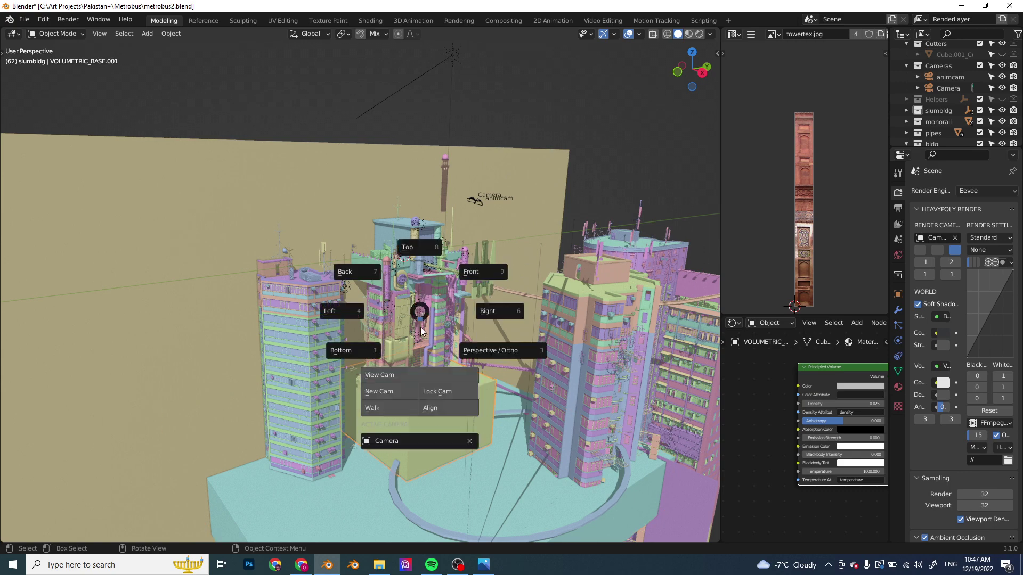
click(424, 370)
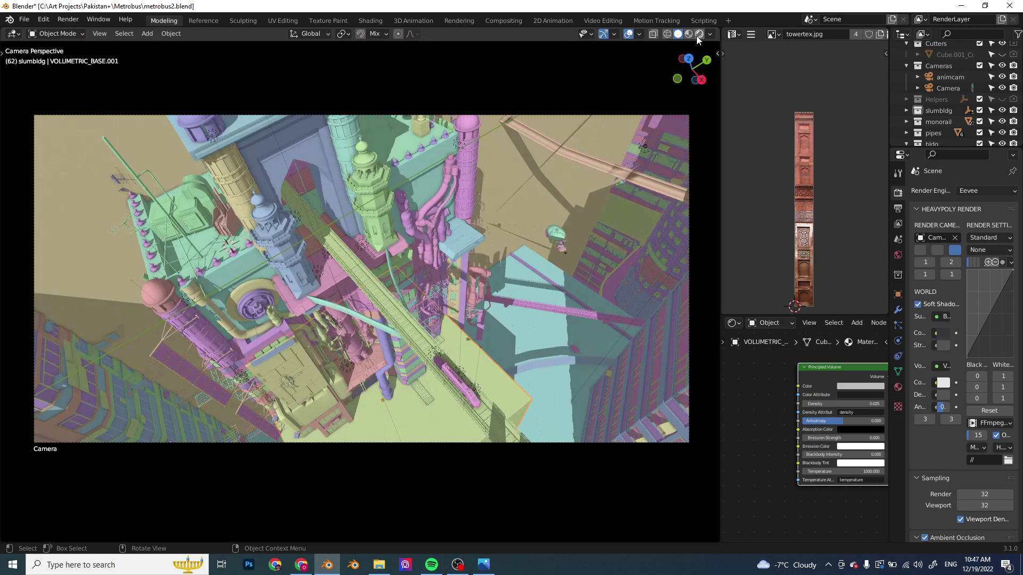
click(699, 34)
scroll(948, 139, up, 4)
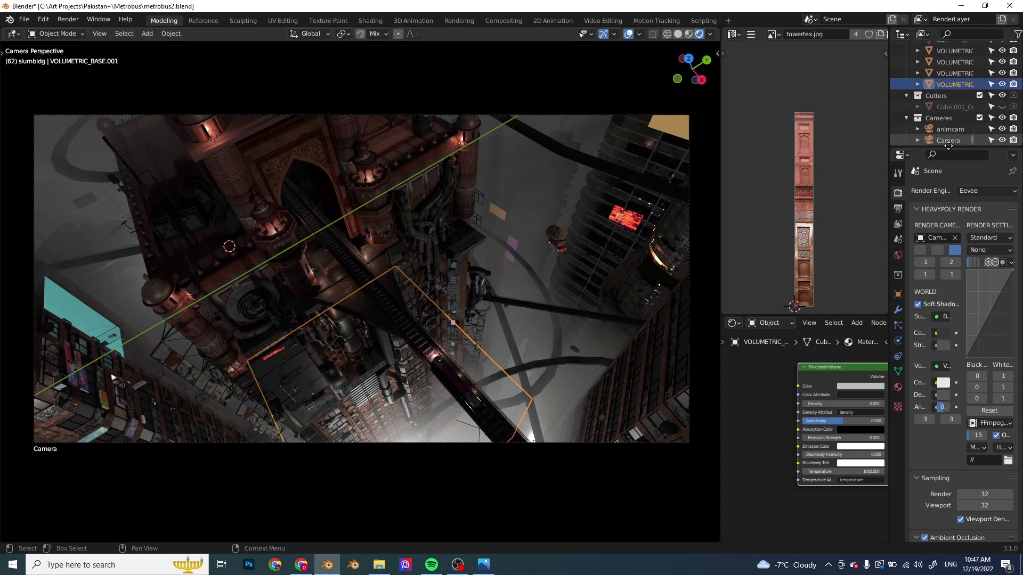
- Hide the four VOLUMETRIC objects in the viewport to see the camera view without the fog
middle_drag(948, 145, 925, 100)
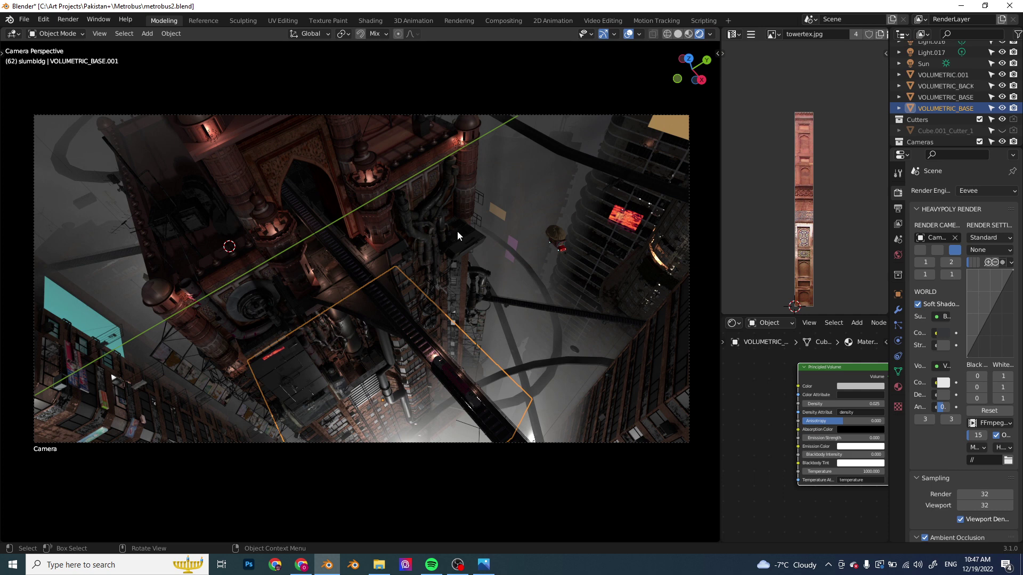
click(1001, 108)
click(1002, 97)
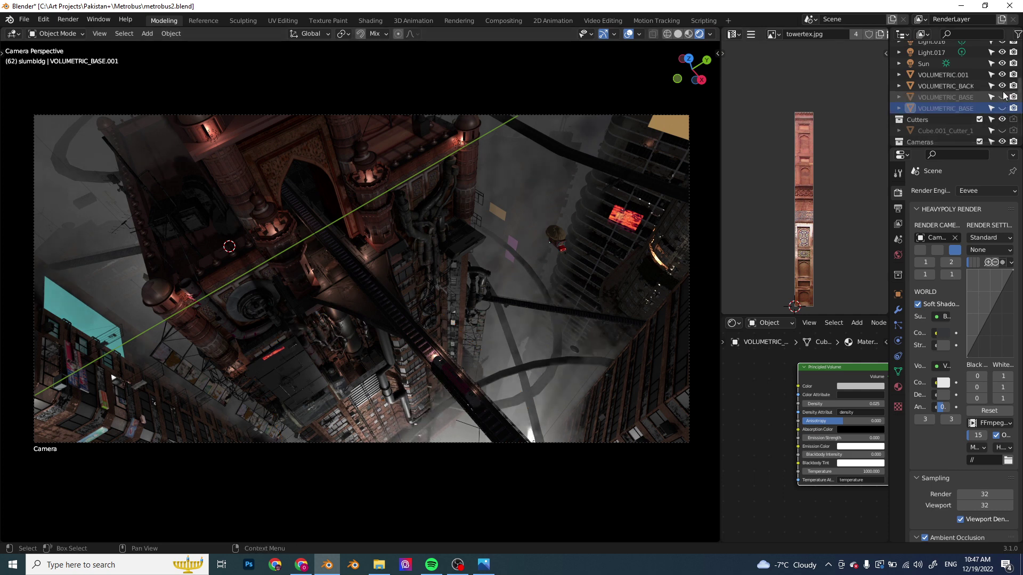
click(1002, 86)
click(1002, 75)
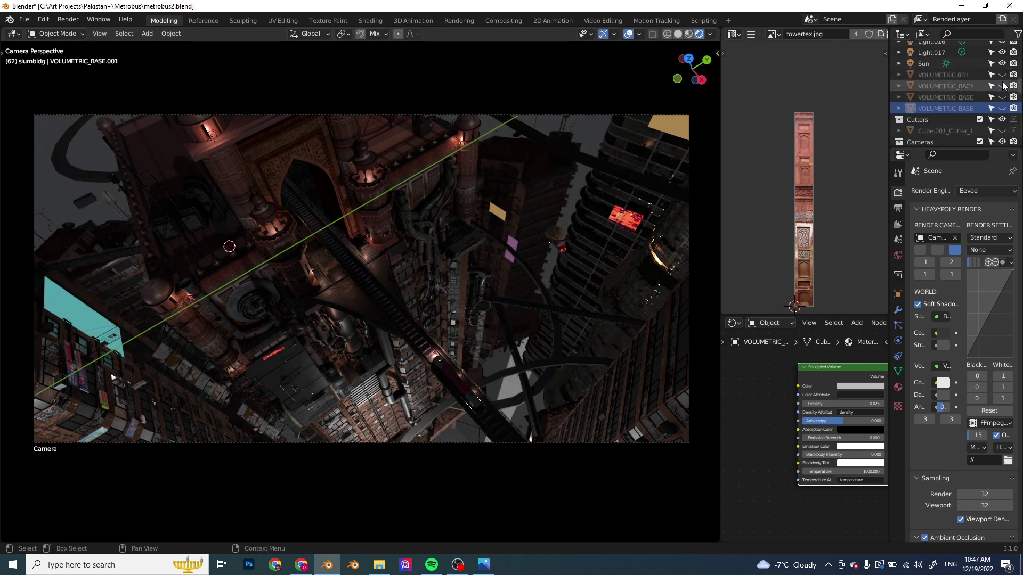
- Make the four hidden VOLUMETRIC objects visible in the viewport again
click(1002, 75)
click(1001, 86)
click(1001, 97)
click(1002, 109)
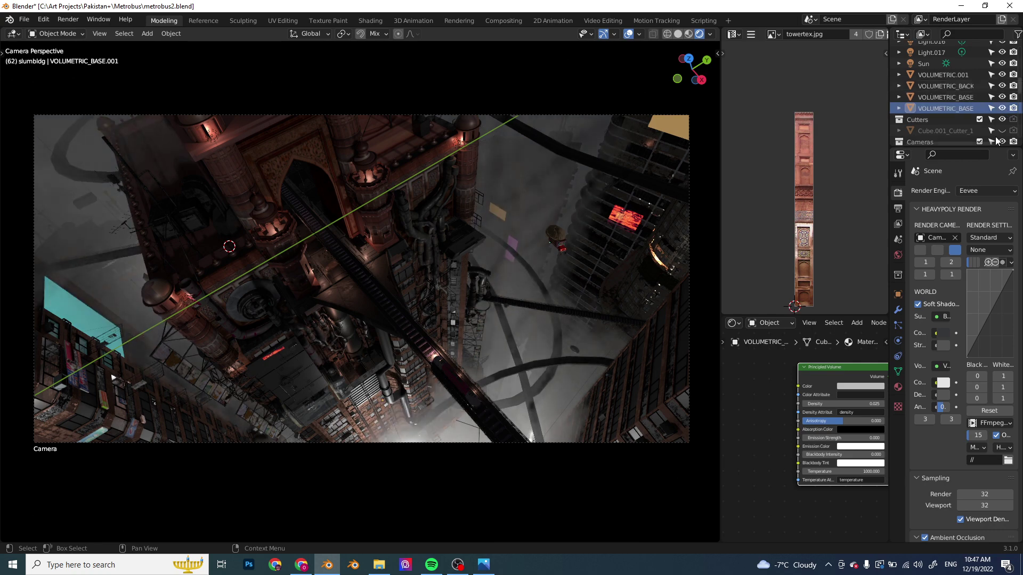
- Enlarge the shader editor area and frame the Principled Volume and Material Output nodes of the volumetric base's material
drag(721, 379, 643, 383)
middle_drag(715, 395, 714, 429)
scroll(708, 369, down, 2)
drag(726, 452, 723, 393)
scroll(751, 397, up, 3)
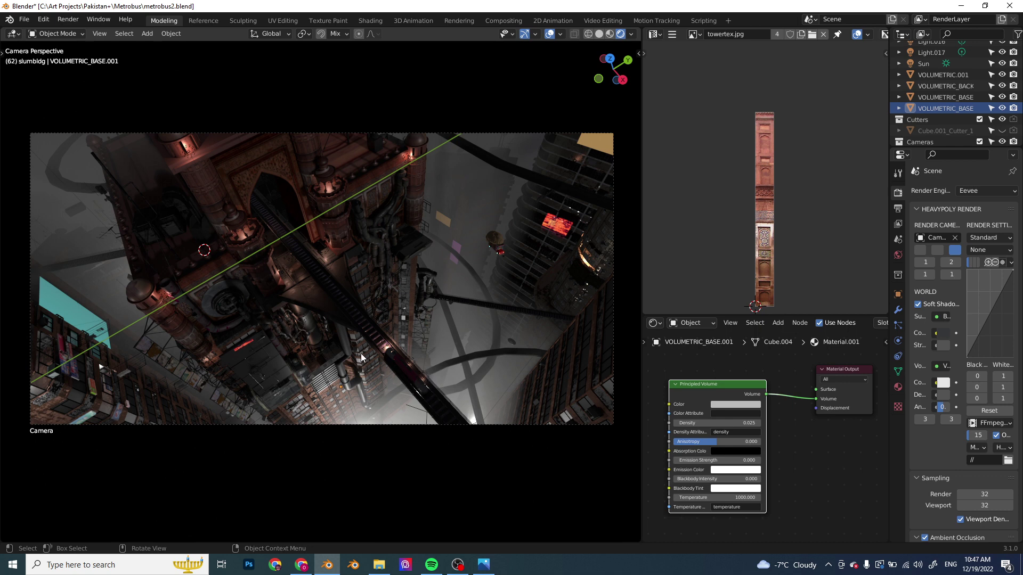
- Hide the viewport overlays, leave the camera view and examine the fog around the buildings from the side
click(549, 34)
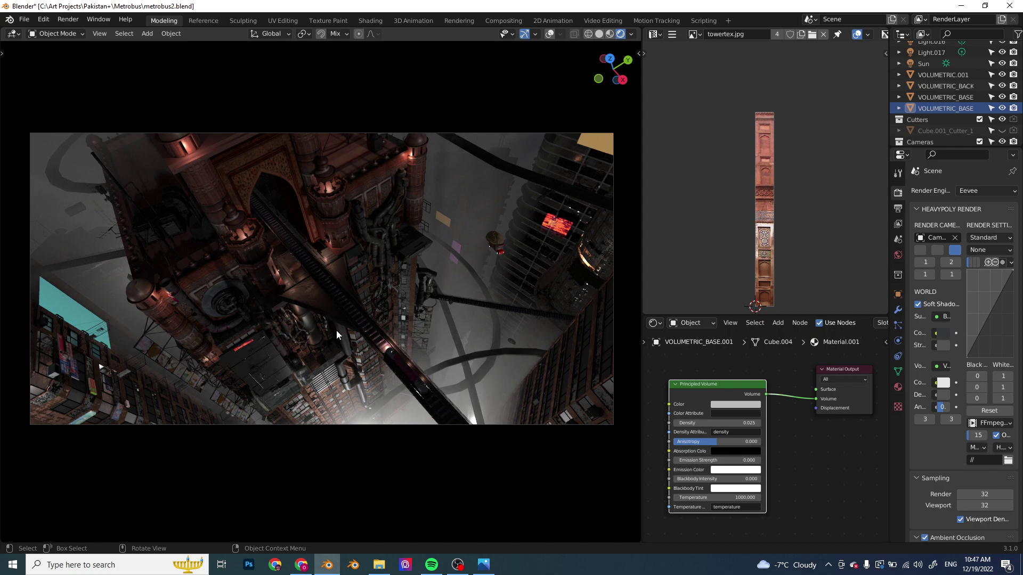
key(v)
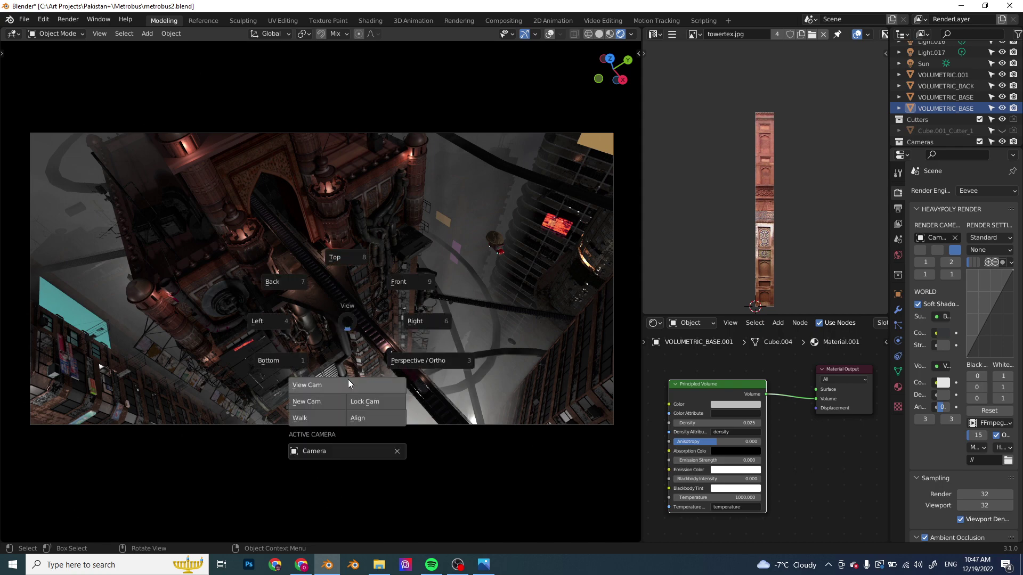
click(347, 380)
middle_drag(300, 331, 304, 395)
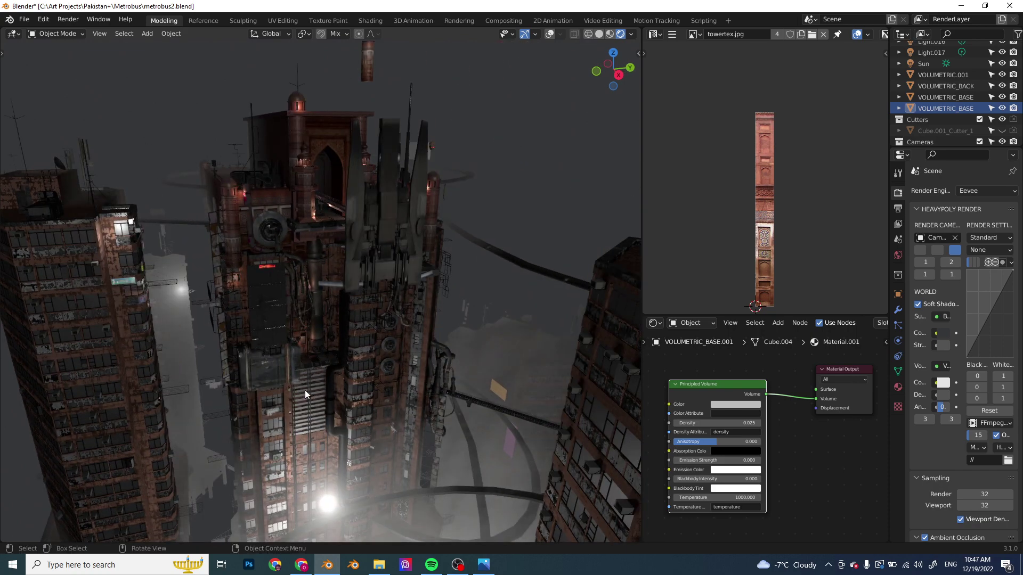
middle_drag(289, 378, 344, 378)
- Show the viewport overlays again and select the small light by the corner tower to inspect it up close
click(549, 33)
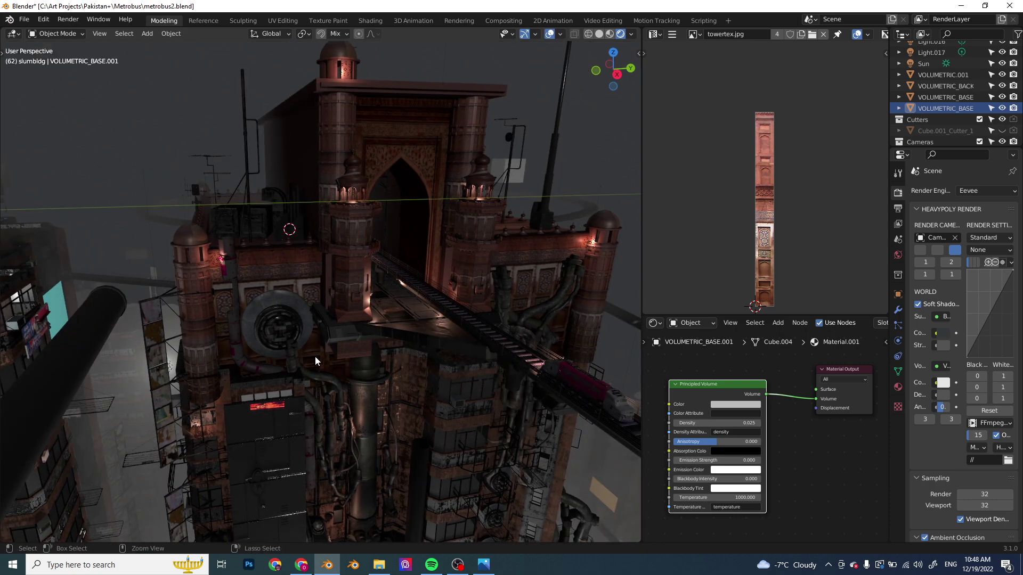
scroll(315, 356, up, 5)
ctrl+middle_drag(274, 258, 248, 258)
shift+middle_drag(249, 258, 449, 281)
middle_drag(334, 248, 325, 257)
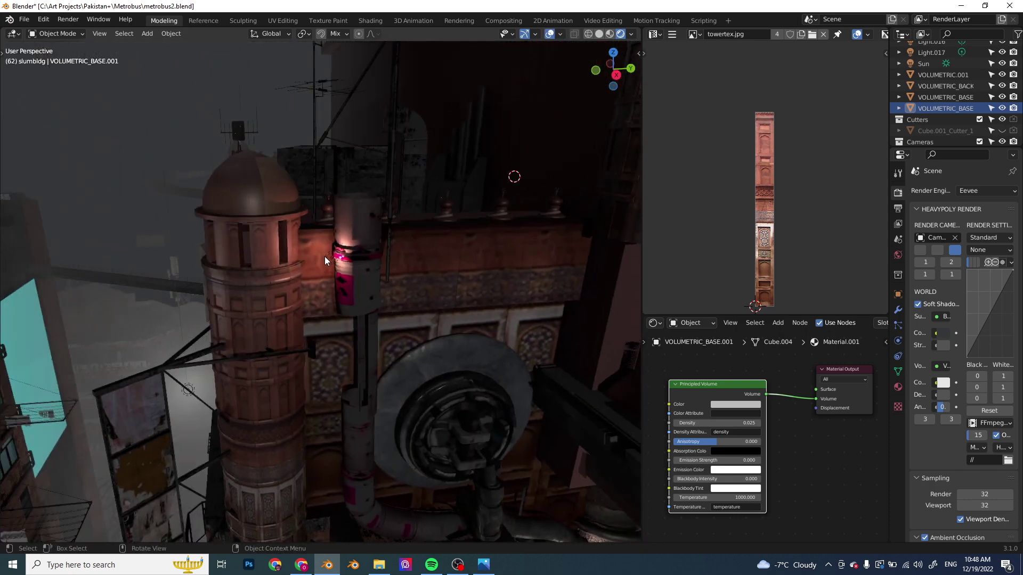
click(337, 270)
key(KP_Decimal)
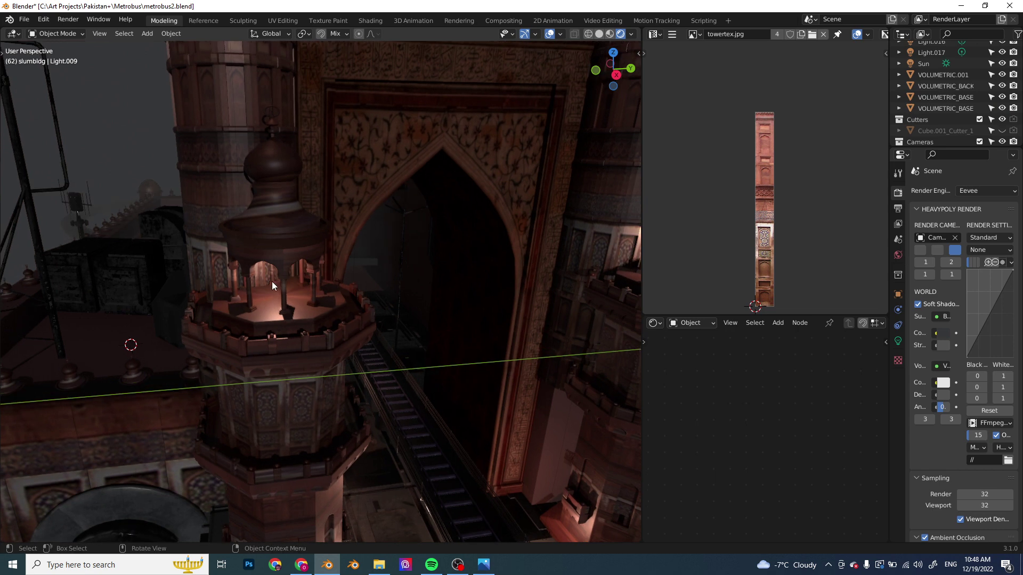
- Select a turret light, show its light properties in a wider viewport, and set the shared point light's power to 500 W
middle_drag(270, 292, 487, 389)
shift+click(329, 211)
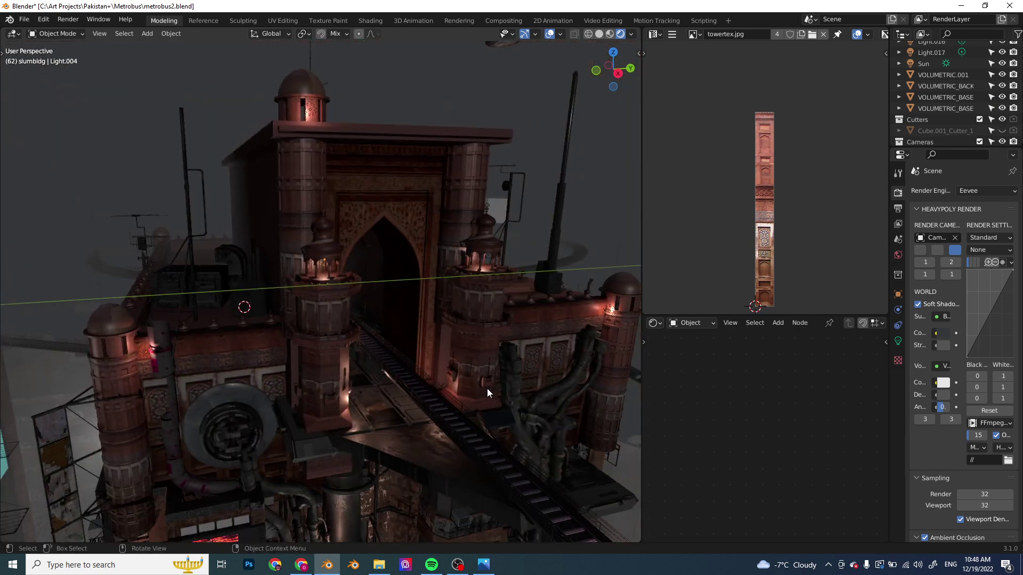
click(898, 341)
drag(643, 409, 766, 409)
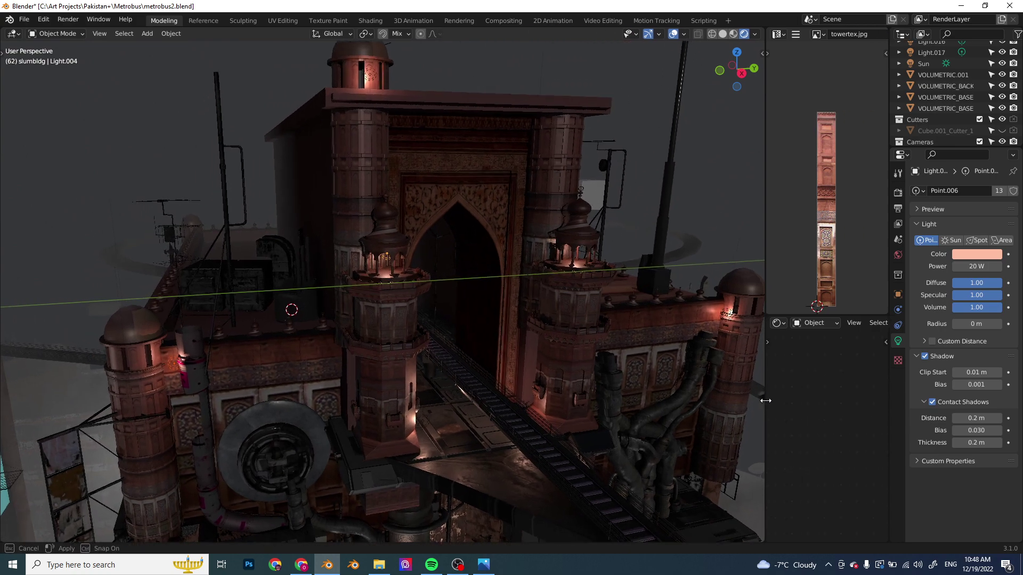
double_click(977, 267)
text(500)
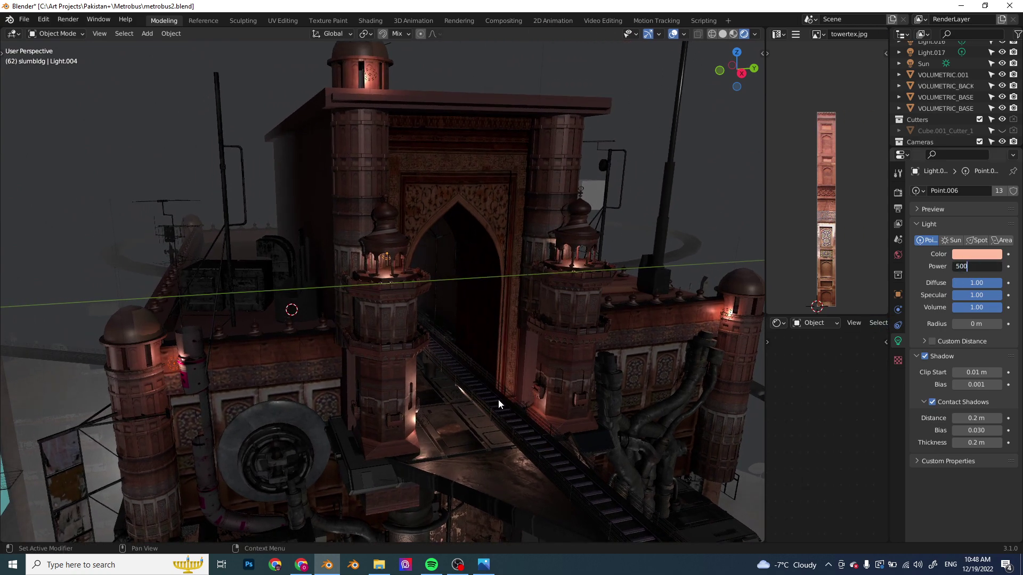
key(Return)
middle_drag(483, 396, 426, 477)
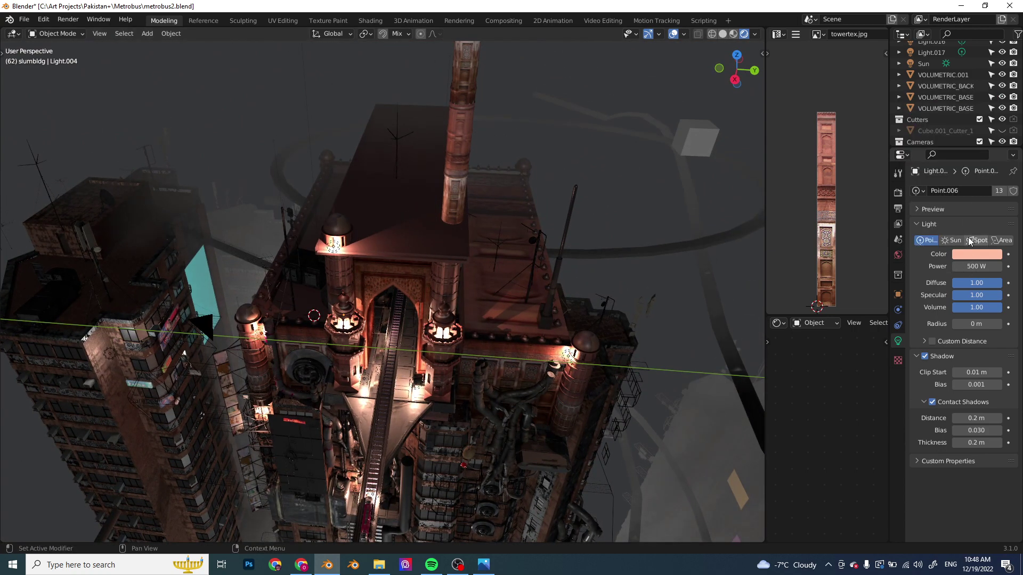
- Try a different colour for the shared point light, and undo both the colour and the power change
click(973, 252)
click(942, 138)
drag(943, 135, 966, 142)
key(ctrl+z)
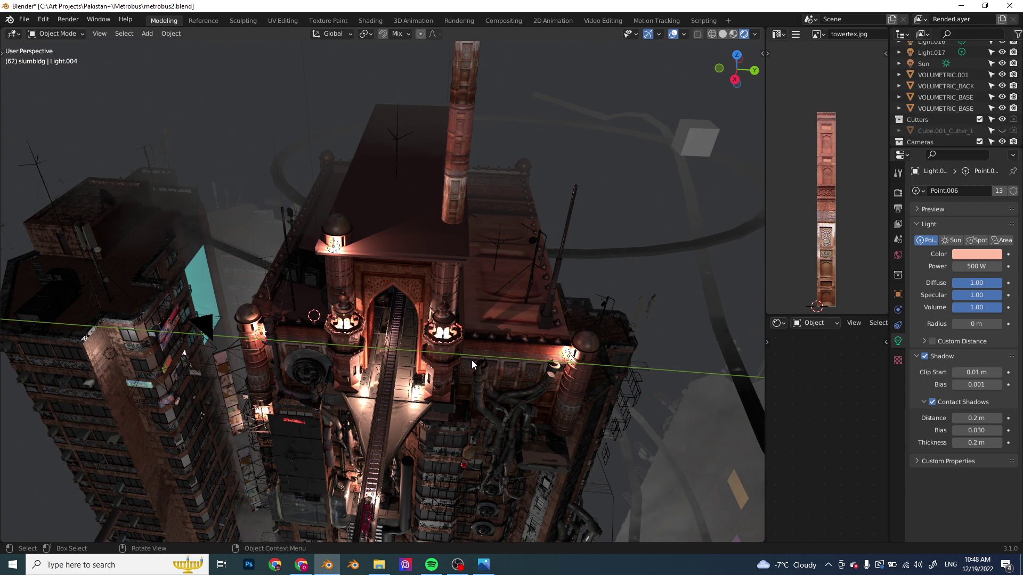
key(ctrl+z)
- Return to the scene camera's view without overlays, and switch to the Photos viewer showing the final Metrobus_SD.png image
key(grave)
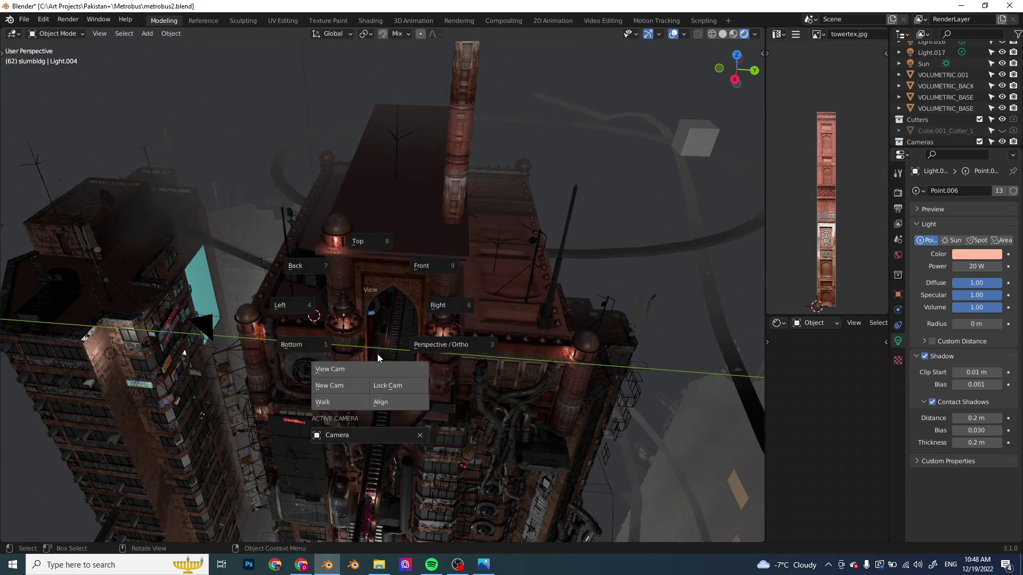
click(378, 369)
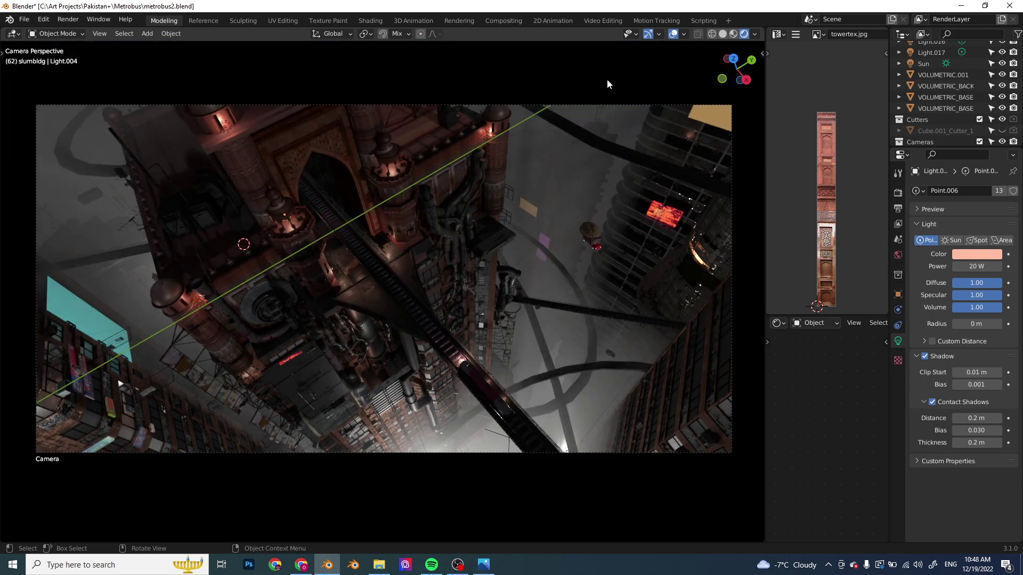
click(673, 34)
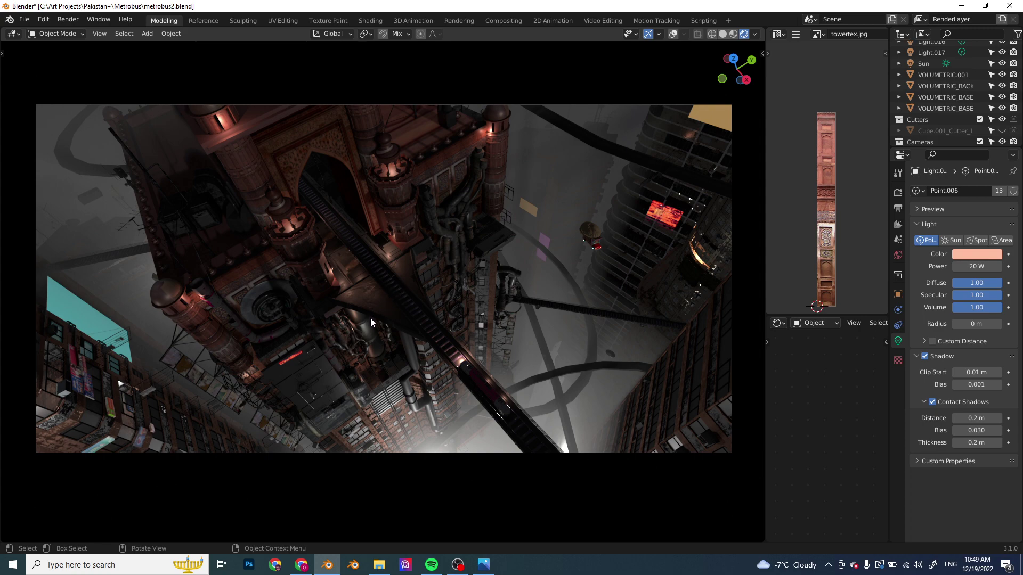
click(484, 565)
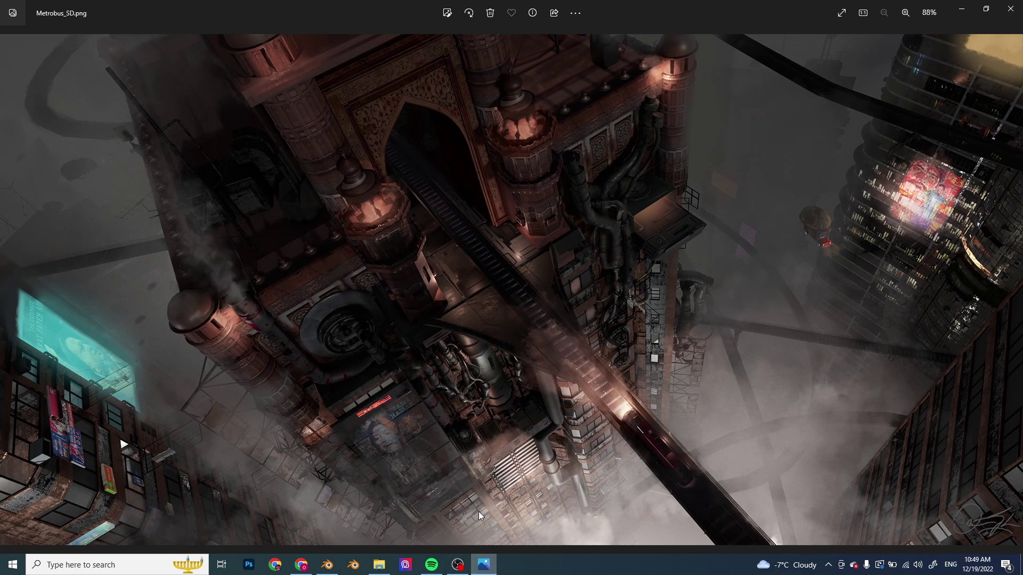